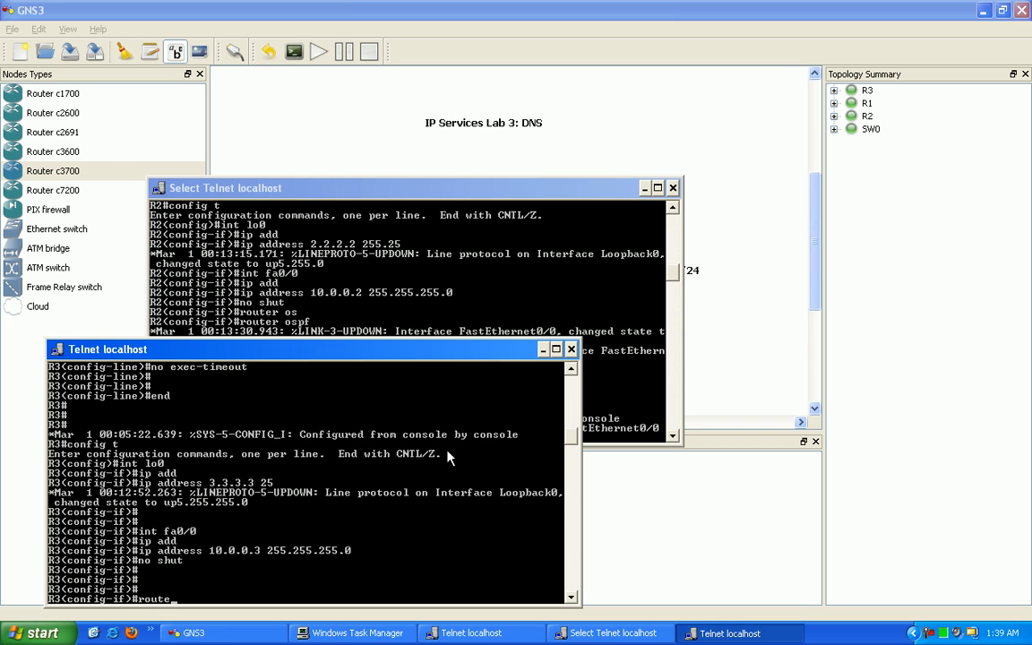
# - Enable OSPF process 1 on R3 and advertise network 10.0.0.3 0.0.0.0 in area 0
pyautogui.write('1')
pyautogui.press('Return')
pyautogui.press('Return')
pyautogui.press('Return')
pyautogui.press('Return')
pyautogui.press('Return')
pyautogui.press('Return')
pyautogui.write('net')
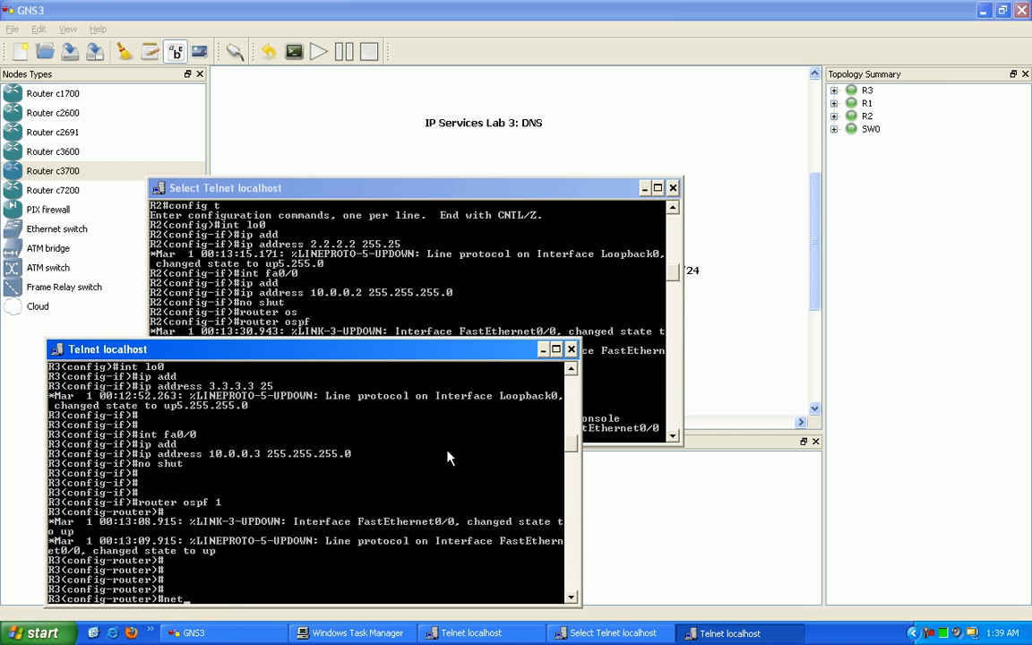
pyautogui.write('work 10.0.0.3 0.0')
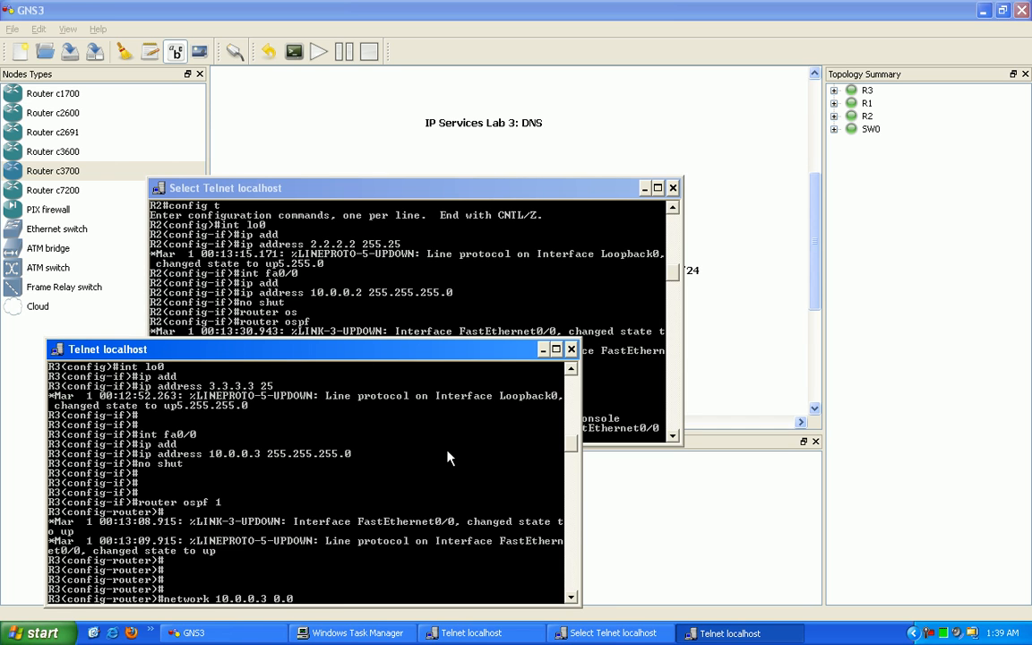
pyautogui.write('.0.0 area 0')
pyautogui.press('Return')
# - Advertise network 3.3.3.3 0.0.0.0 in area 0 on R3 and leave configuration mode
pyautogui.write('network ')
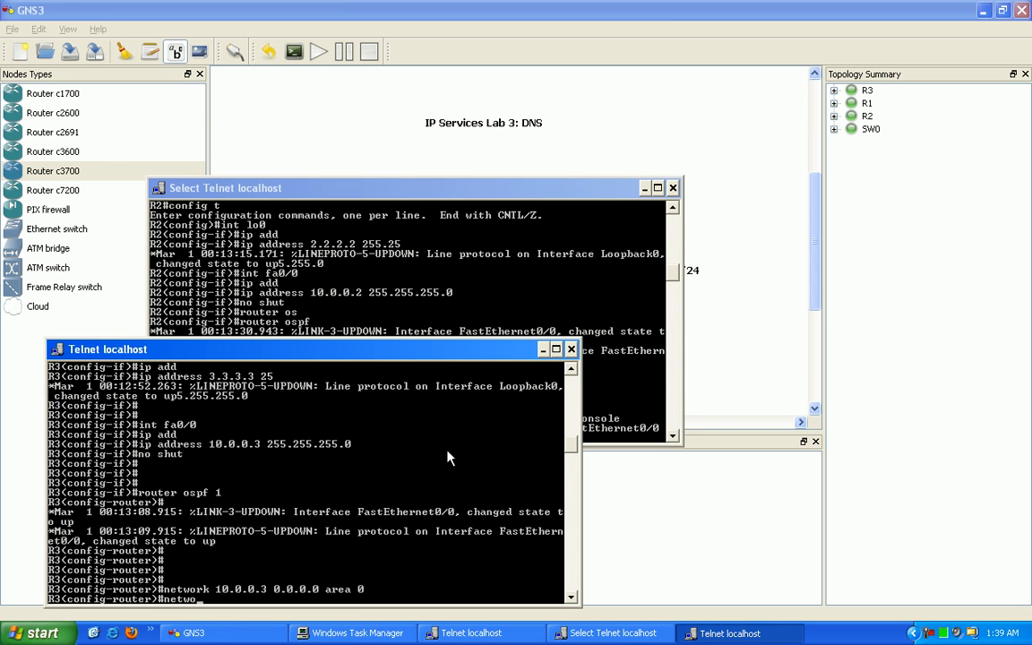
pyautogui.write('3.3.3.3 0.0.0.0 area 0')
pyautogui.press('Return')
pyautogui.press('Return')
pyautogui.write('end')
pyautogui.press('Return')
pyautogui.press('Return')
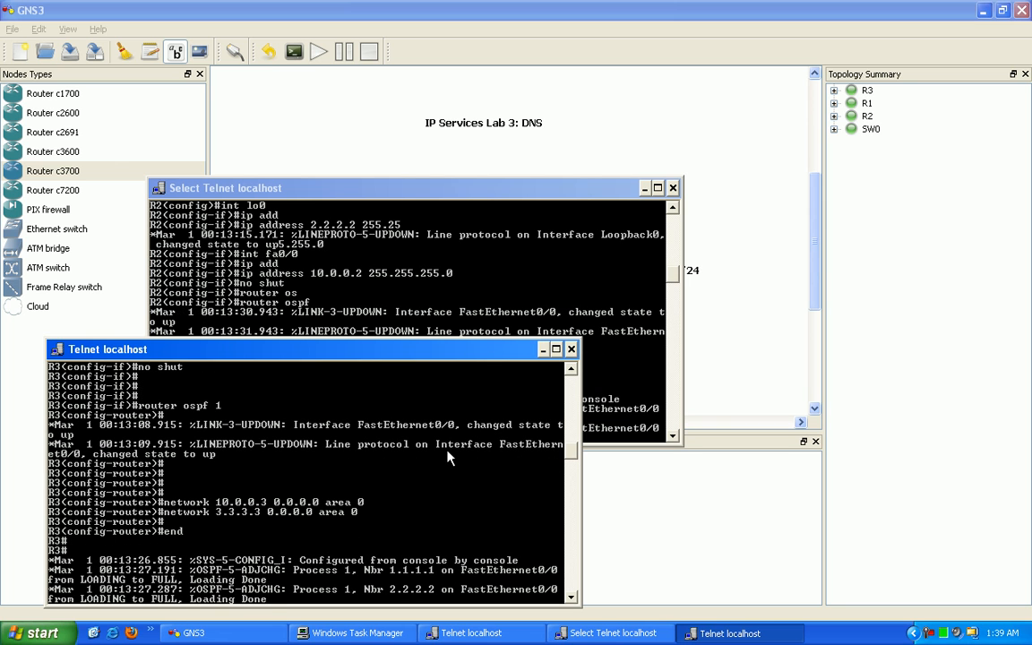
# - Arrange the R1, R2 and R3 console windows so that all three can be read at the same time
pyautogui.moveTo(433, 349); pyautogui.dragTo(604, 344)
pyautogui.moveTo(385, 191); pyautogui.dragTo(292, 84)
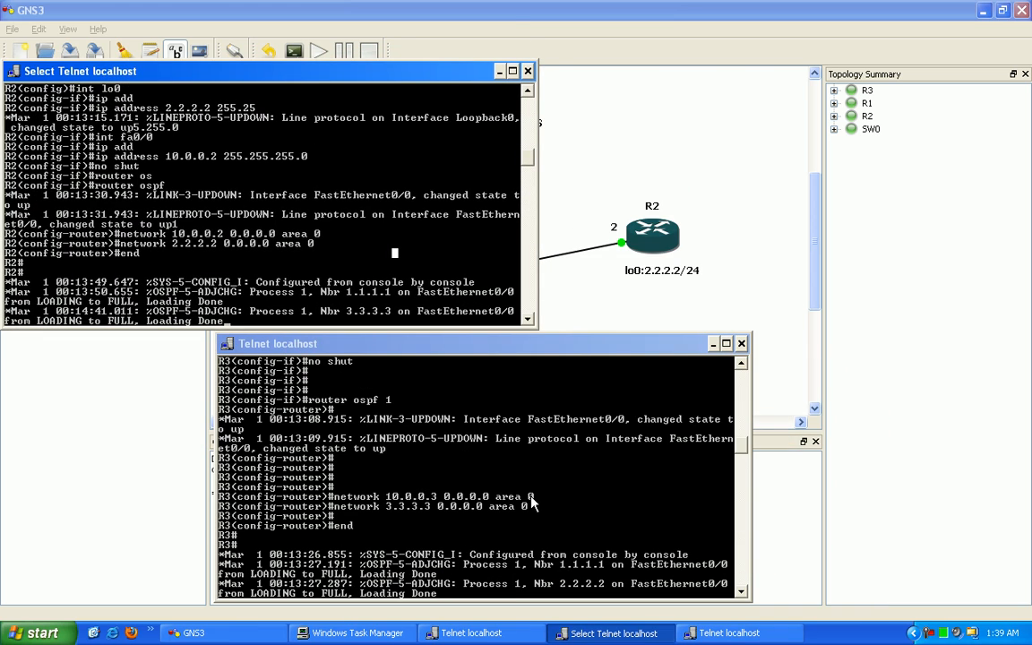
pyautogui.click(585, 154)
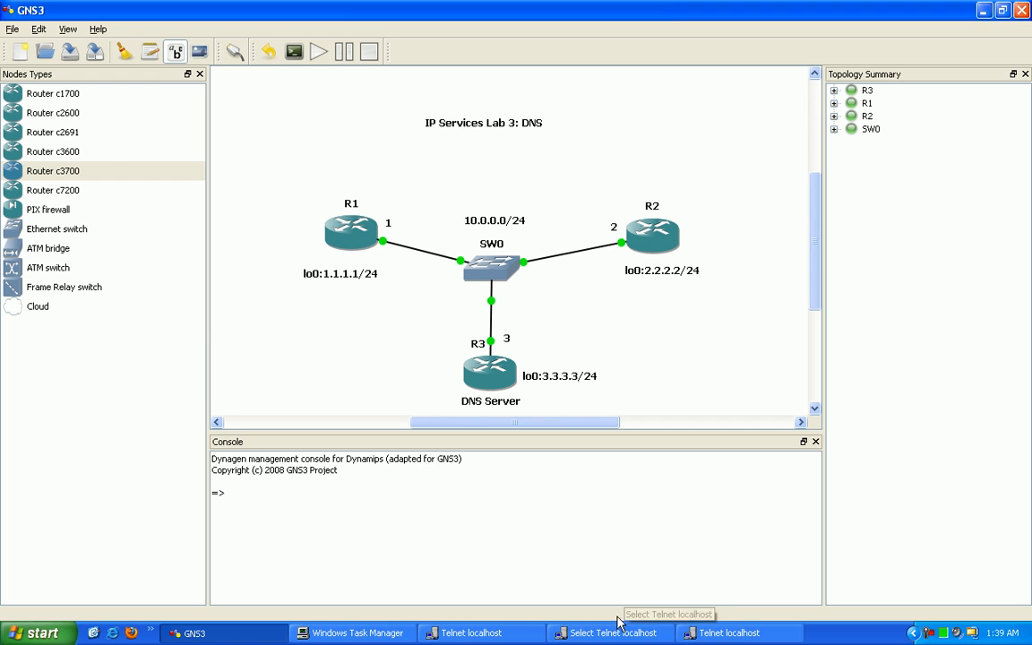
pyautogui.click(713, 633)
pyautogui.click(578, 633)
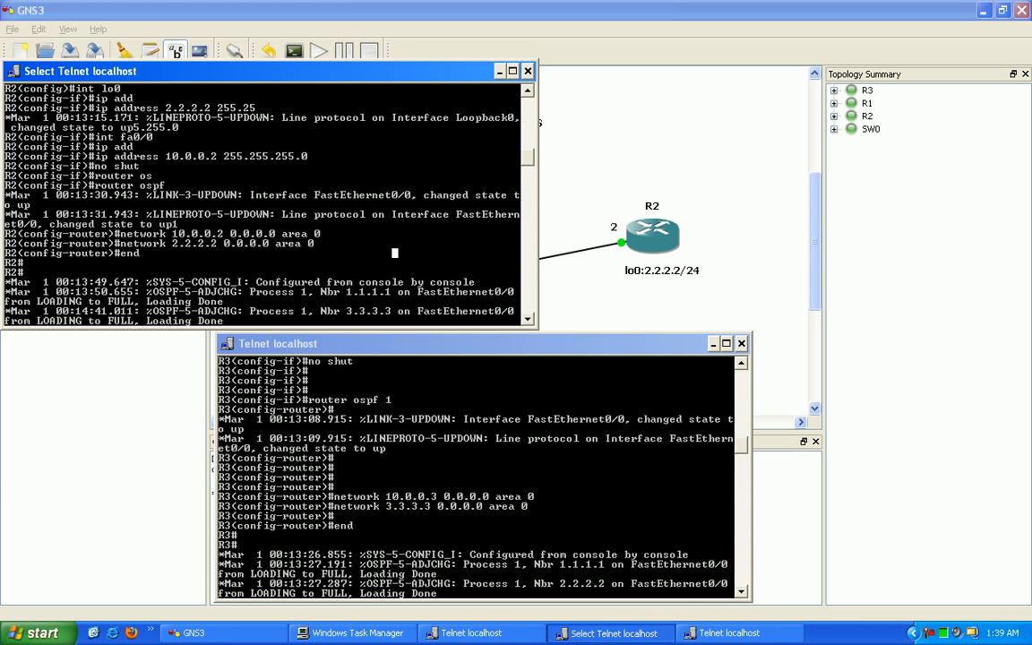
pyautogui.click(505, 641)
pyautogui.moveTo(373, 89); pyautogui.dragTo(345, 59)
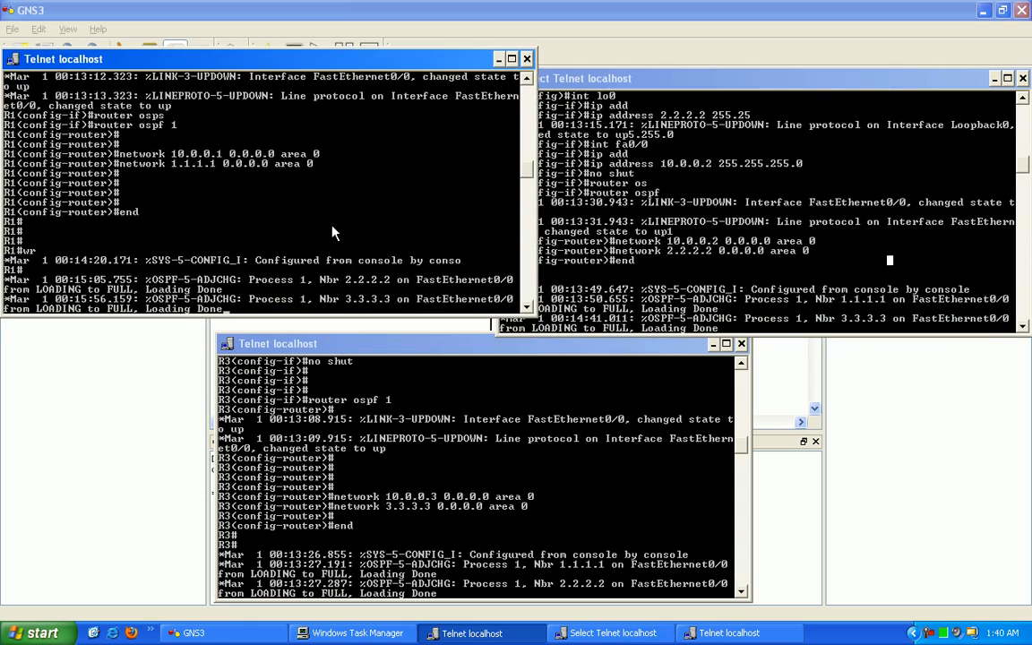
pyautogui.press('Return')
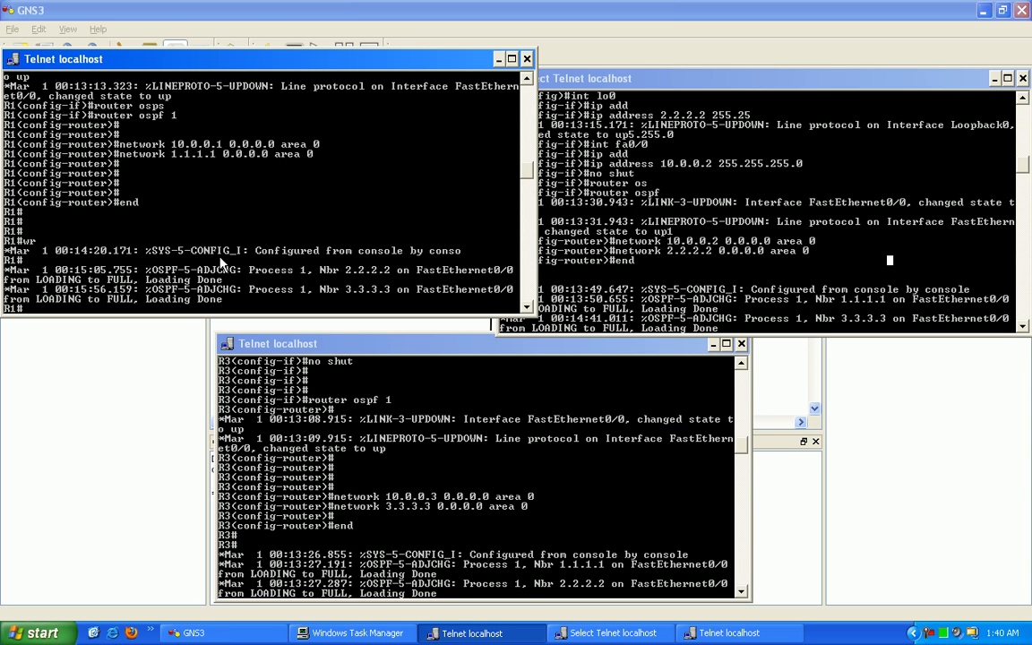
pyautogui.write('showww runnio;')
pyautogui.press('Return')
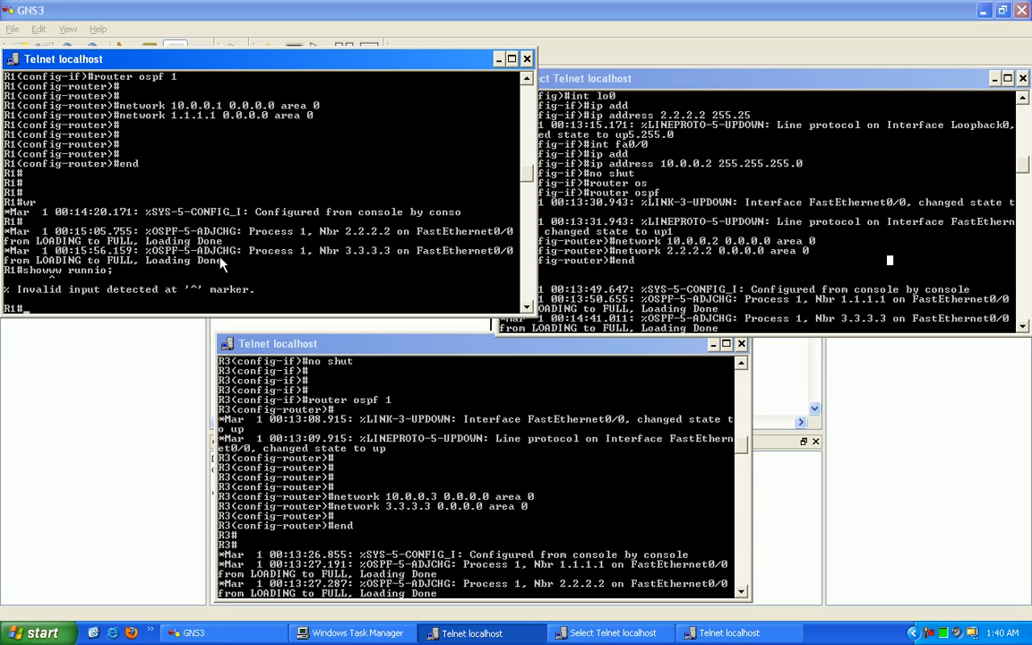
pyautogui.press('Return')
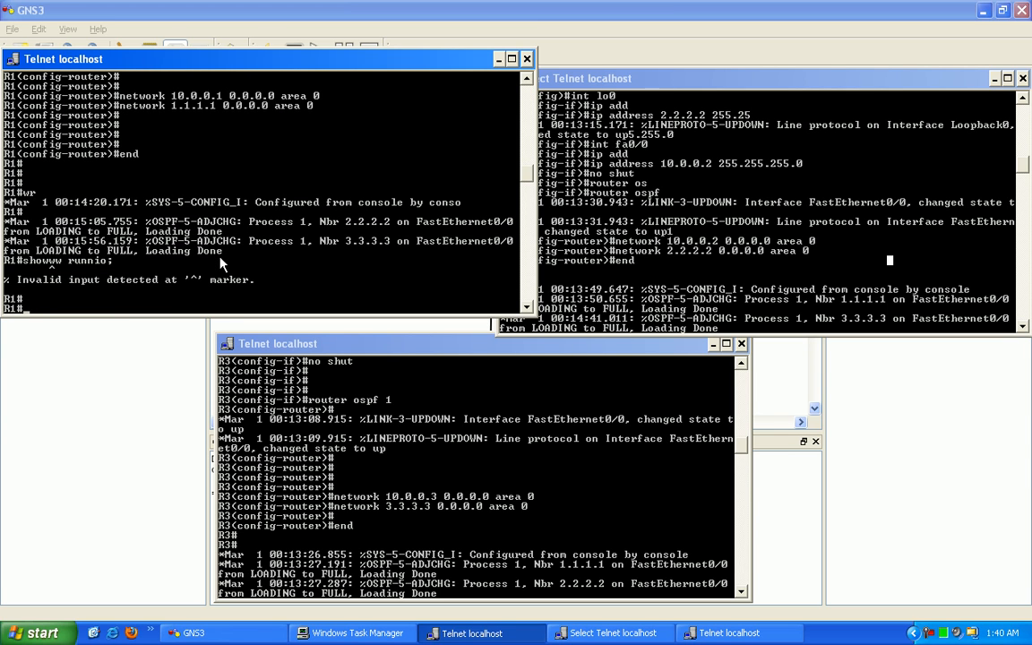
pyautogui.rightClick(122, 285)
pyautogui.click(88, 279)
# - Show R1's running configuration with show run, page through to its interface settings, and quit the listing
pyautogui.write('show run')
pyautogui.press('Return')
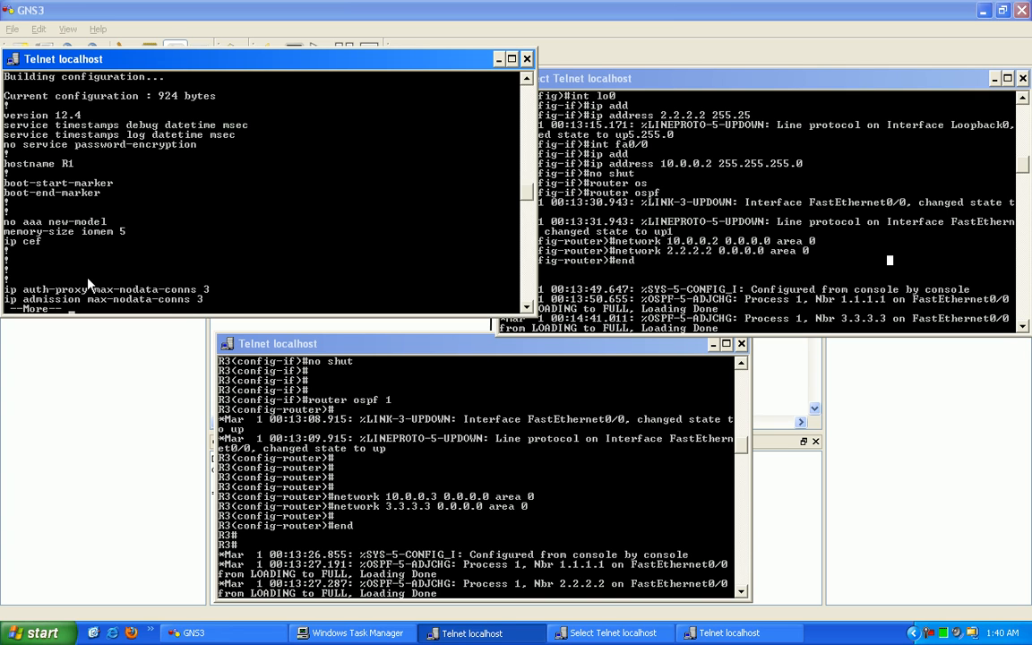
pyautogui.press('space')
pyautogui.press('space')
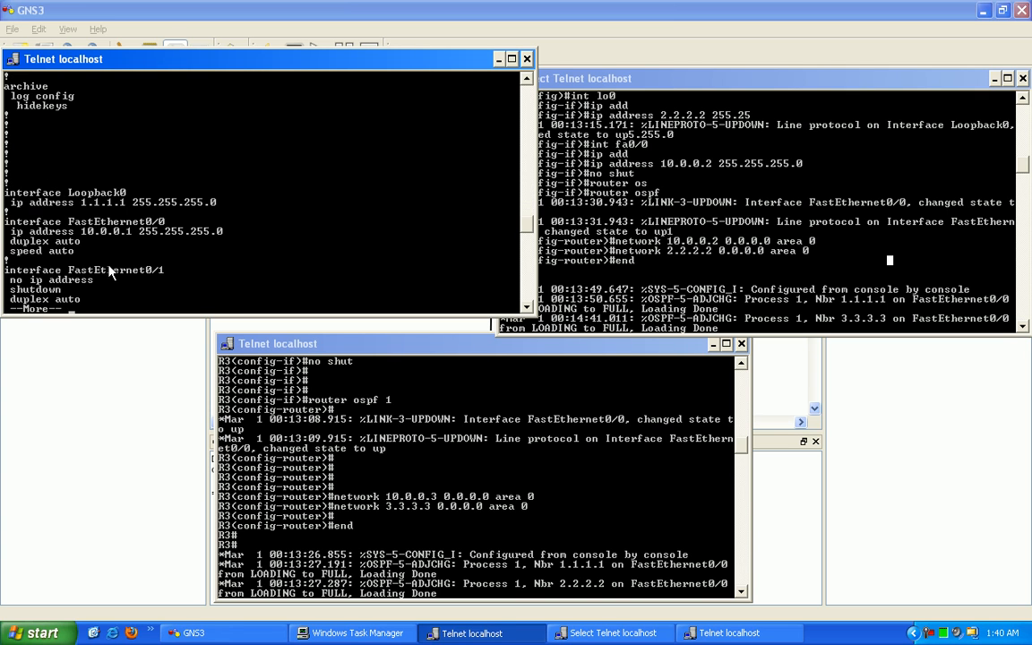
pyautogui.scroll(8, 112, 265)
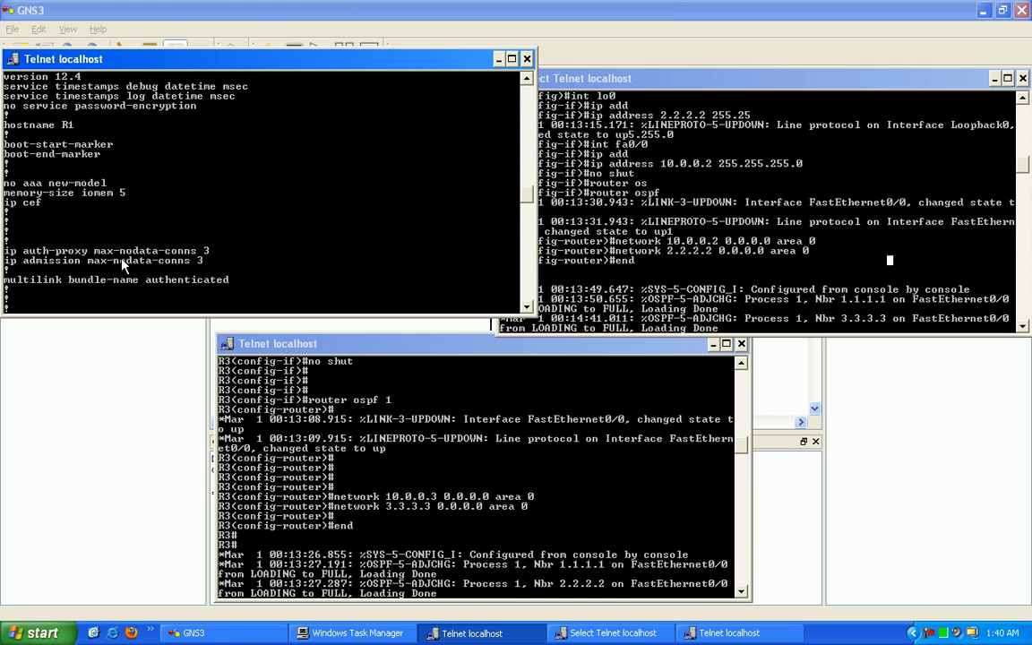
pyautogui.scroll(3, 122, 260)
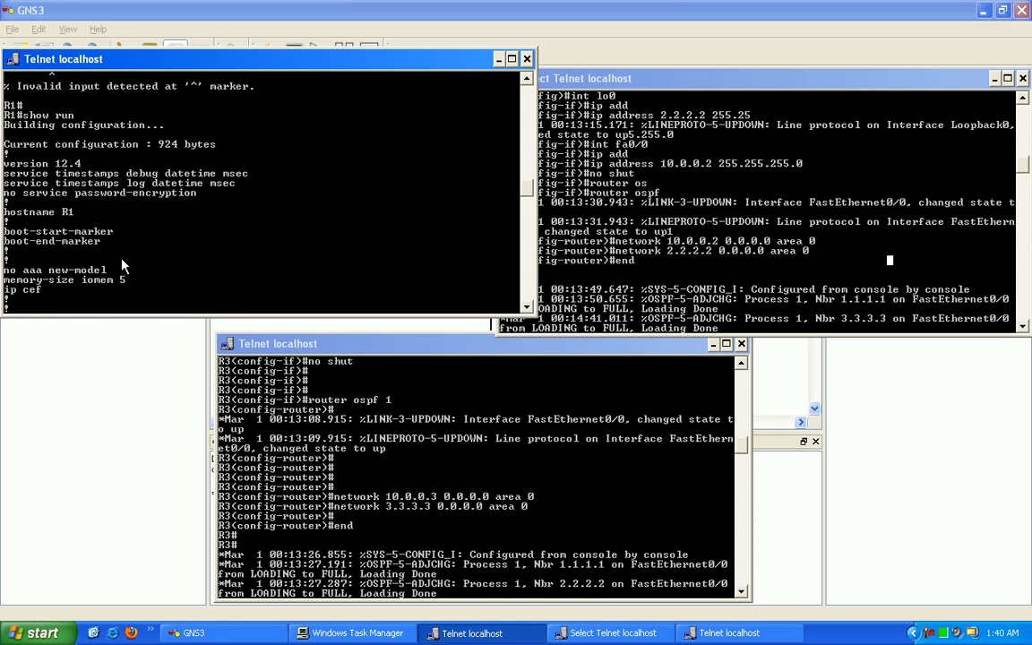
pyautogui.press('q')
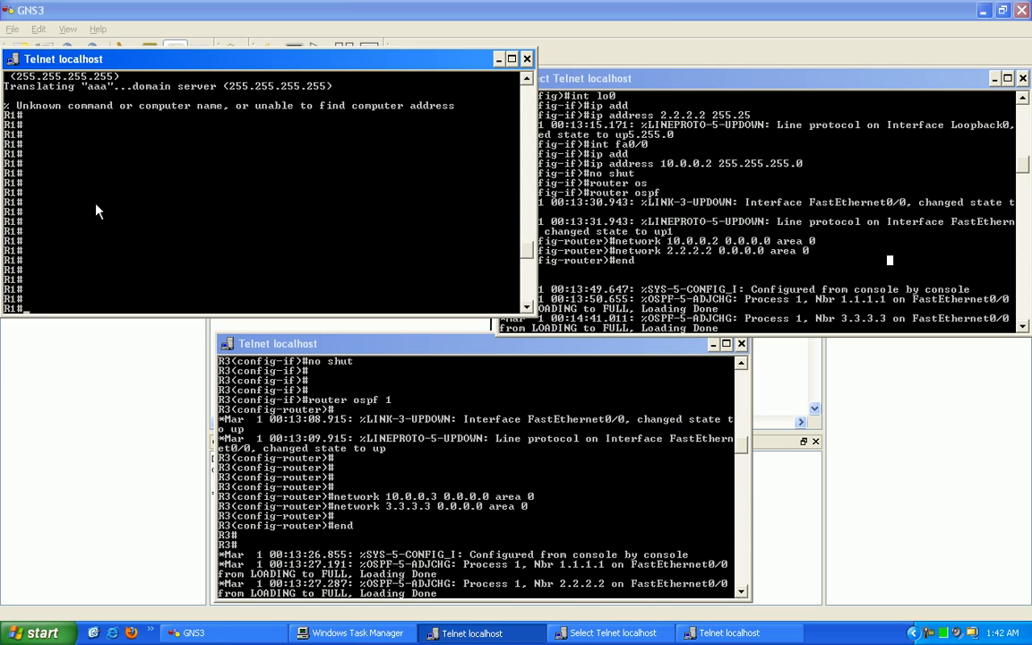
# - Run the undefined command aaa on R1 to see how the router tries to resolve it as a name
pyautogui.write('aaa')
pyautogui.press('Return')
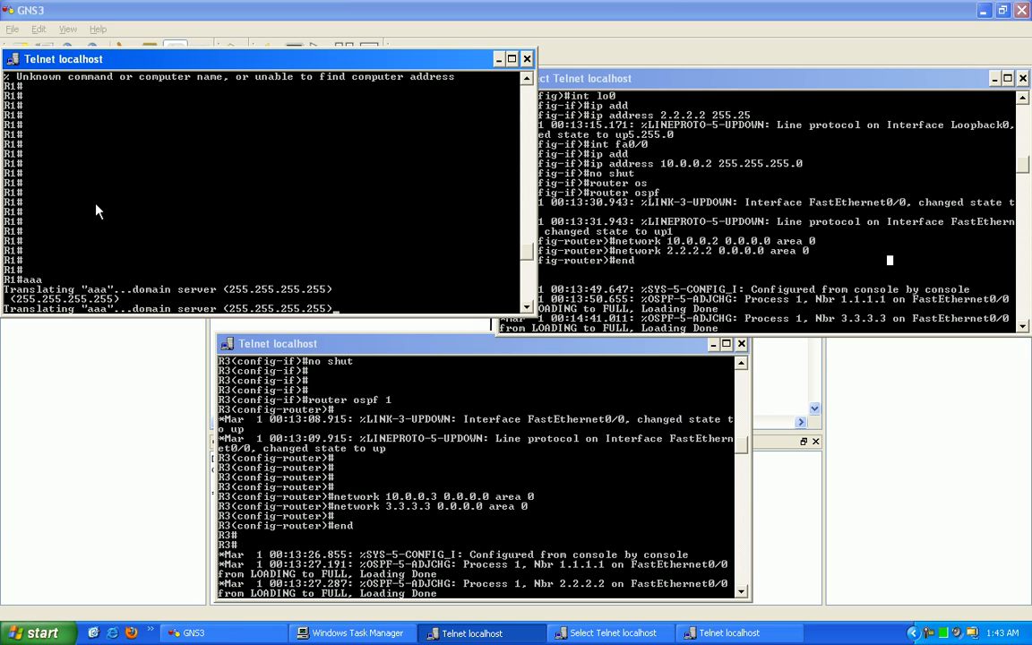
pyautogui.press('Return')
pyautogui.press('Return')
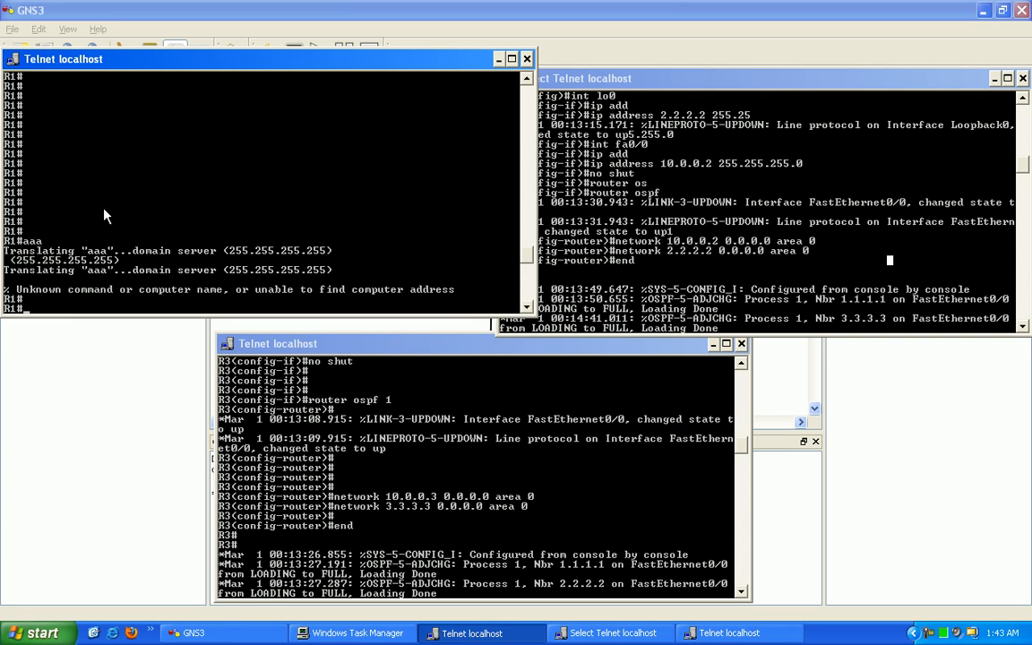
# - Examine the domain server translation lines that follow the aaa command in R1's console
pyautogui.rightClick(57, 215)
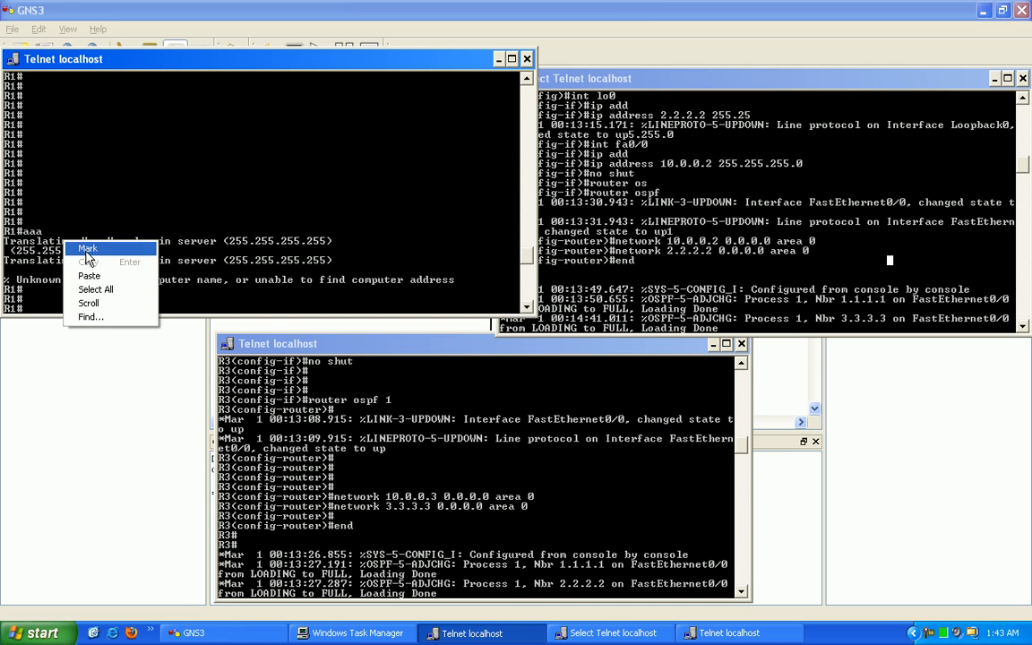
pyautogui.click(76, 225)
pyautogui.moveTo(11, 242); pyautogui.dragTo(344, 266)
pyautogui.click(344, 261)
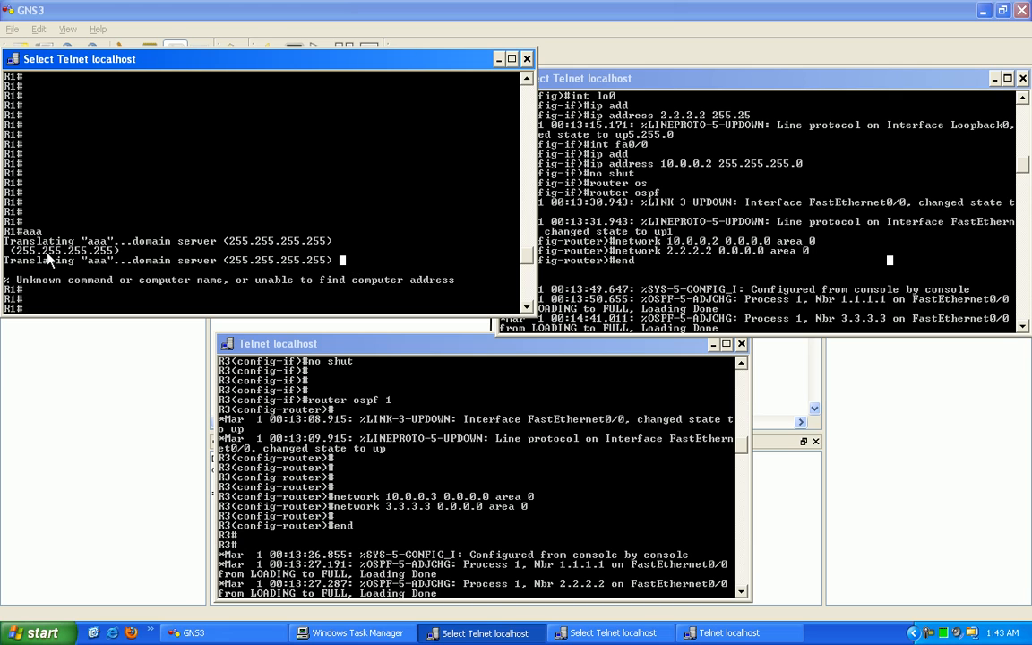
pyautogui.moveTo(8, 241); pyautogui.dragTo(330, 253)
pyautogui.click(368, 261)
pyautogui.press('Escape')
# - Disable name resolution on R1 with no ip domain-lookup and leave configuration mode
pyautogui.write('config t')
pyautogui.press('Return')
pyautogui.press('Return')
pyautogui.press('Return')
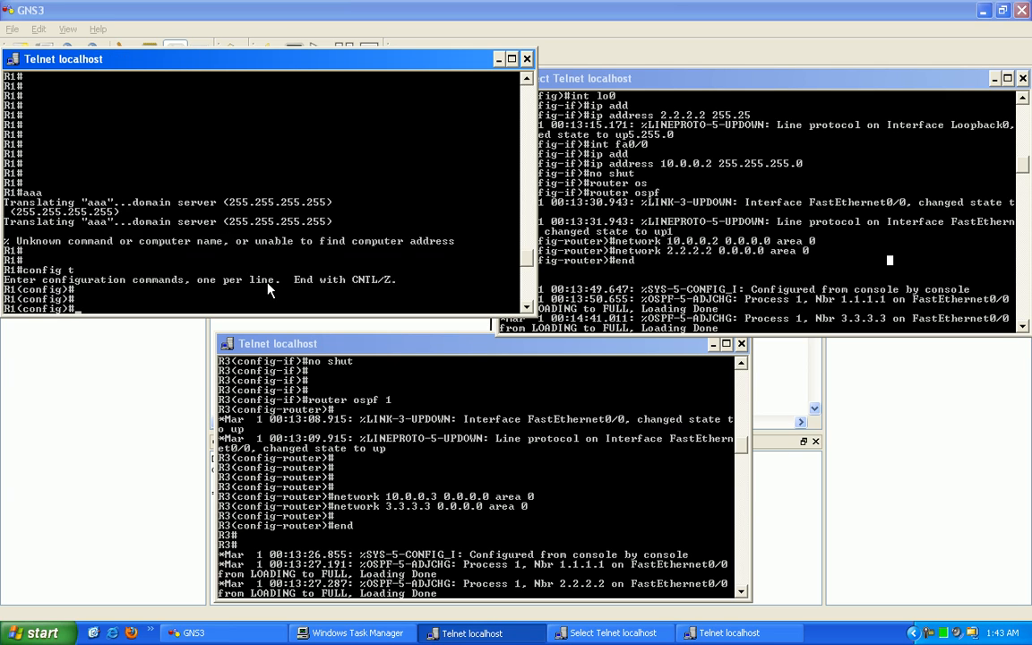
pyautogui.write('no ip dom')
pyautogui.press('Tab')
pyautogui.write('ain-lo')
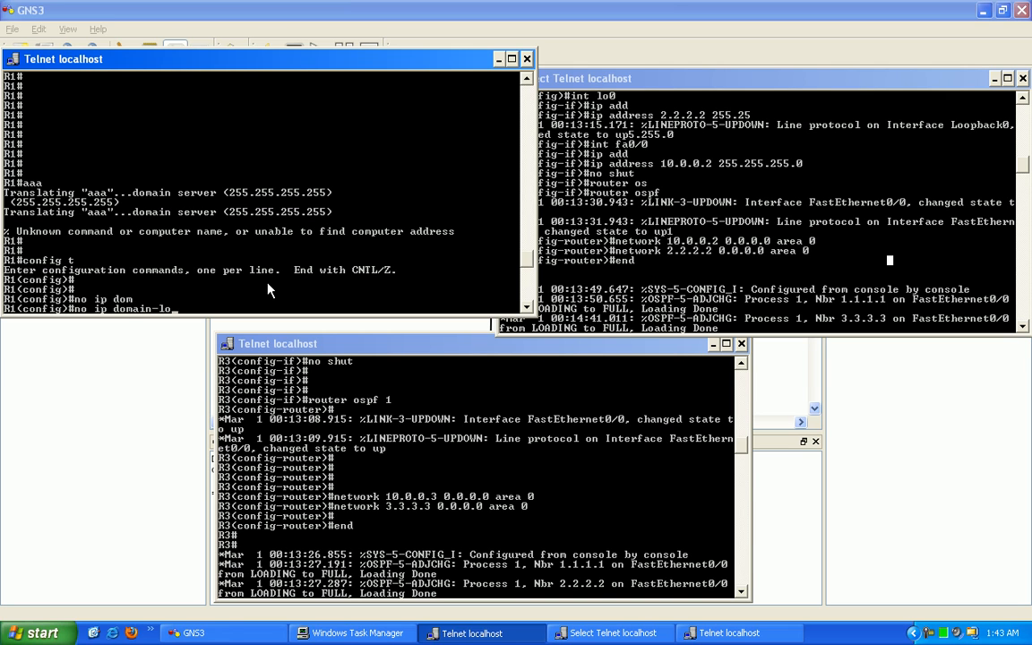
pyautogui.press('Tab')
pyautogui.press('Return')
pyautogui.press('Return')
pyautogui.press('Return')
pyautogui.write('en')
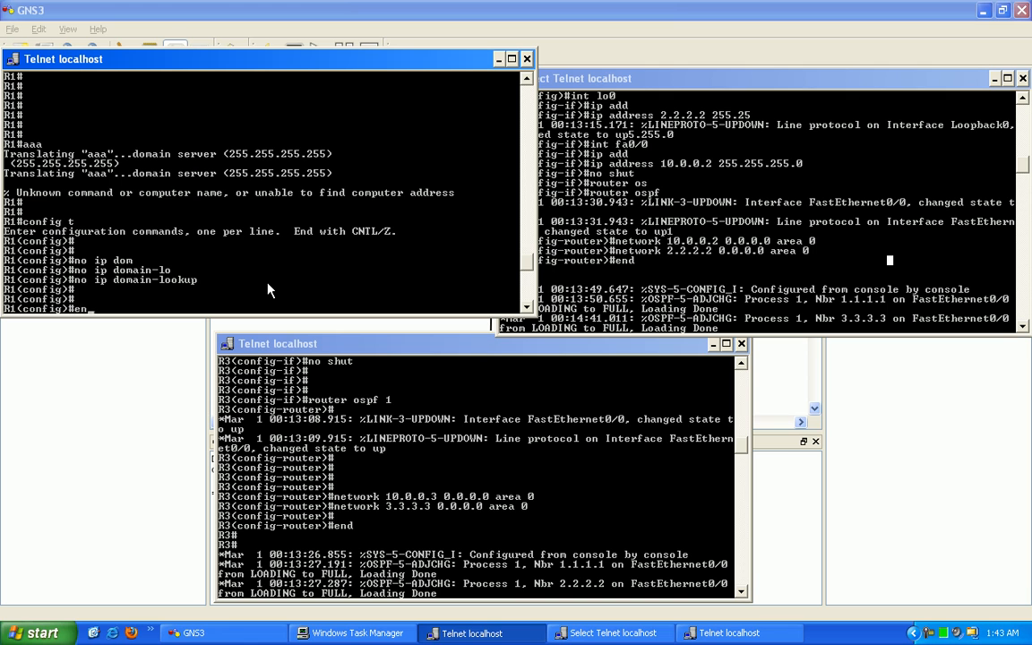
pyautogui.write('d')
pyautogui.press('Return')
pyautogui.press('Return')
pyautogui.press('Return')
pyautogui.press('Return')
pyautogui.press('Return')
# - Run the undefined command aaa on R1 again with domain lookup disabled
pyautogui.write('aaa')
pyautogui.press('Tab')
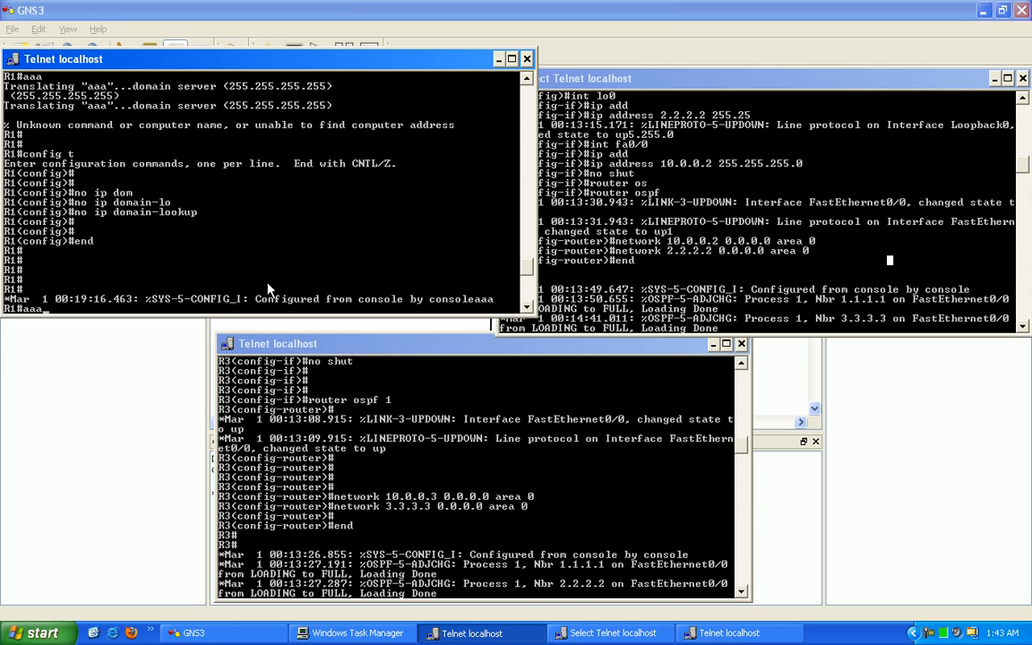
pyautogui.press('Return')
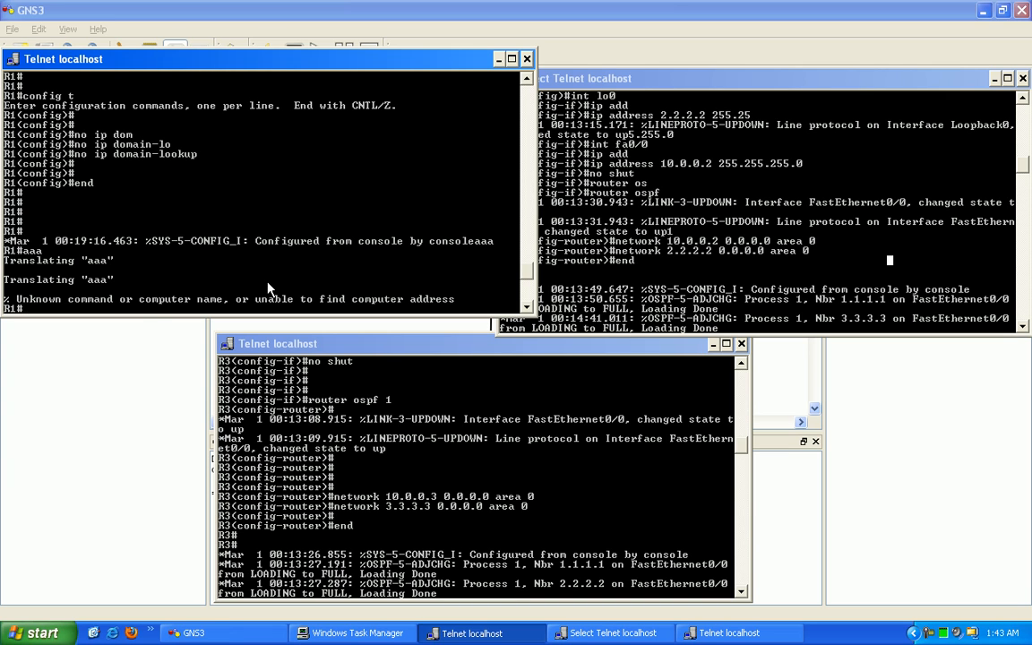
# - Compare R1's translation output for aaa before and after the no ip domain-lookup command, highlighting the relevant lines
pyautogui.rightClick(131, 267)
pyautogui.moveTo(4, 256); pyautogui.dragTo(301, 278)
pyautogui.click(266, 261)
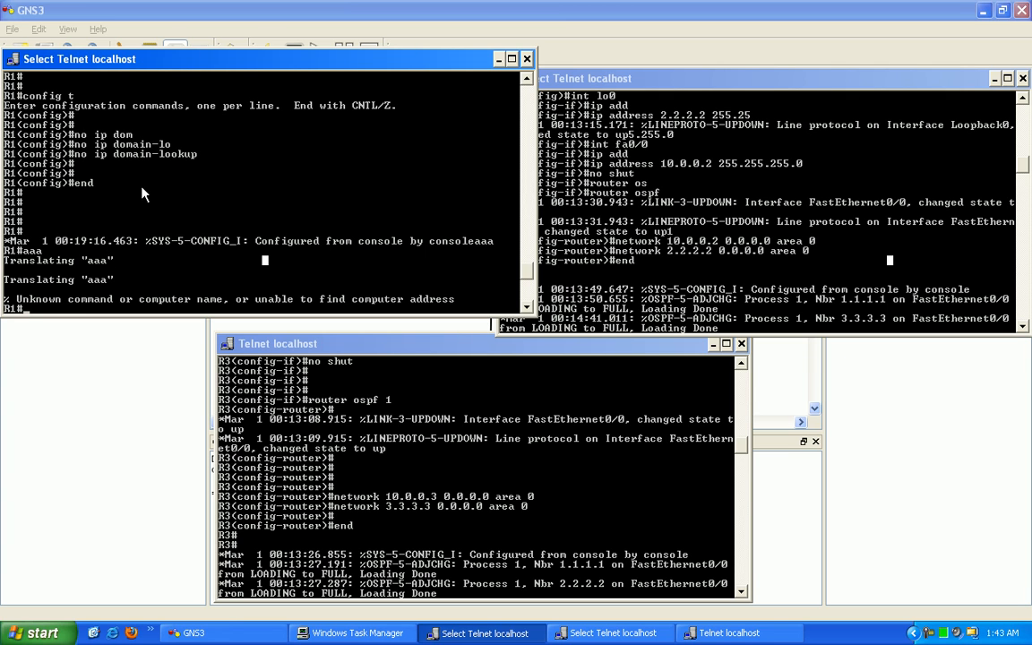
pyautogui.scroll(3, 139, 179)
pyautogui.press('Escape')
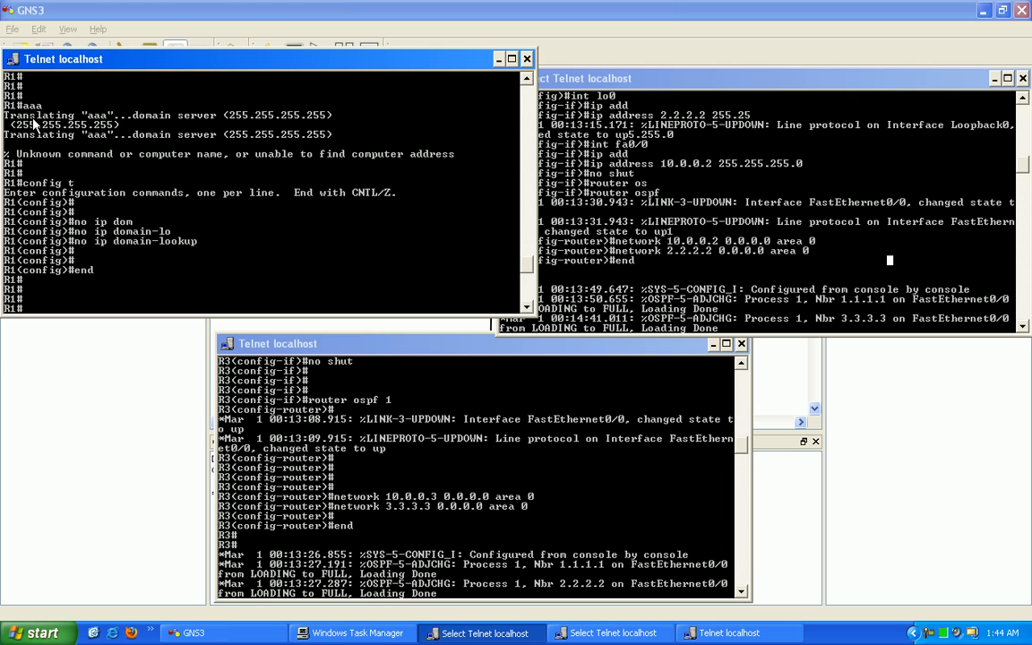
pyautogui.rightClick(54, 126)
pyautogui.click(76, 129)
pyautogui.moveTo(7, 111); pyautogui.dragTo(330, 136)
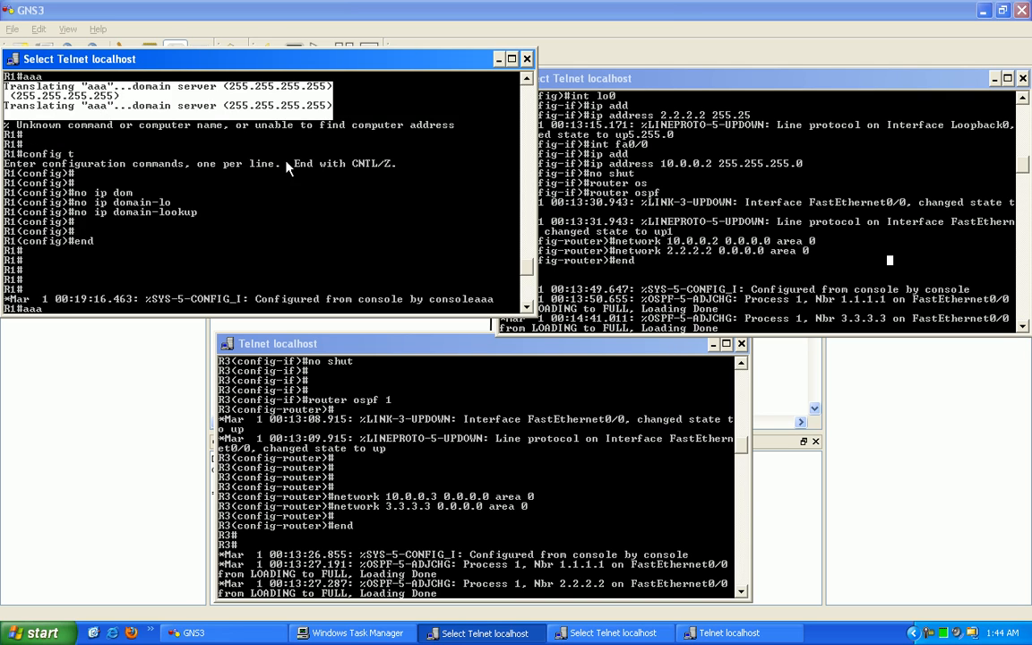
pyautogui.moveTo(73, 182); pyautogui.dragTo(156, 184)
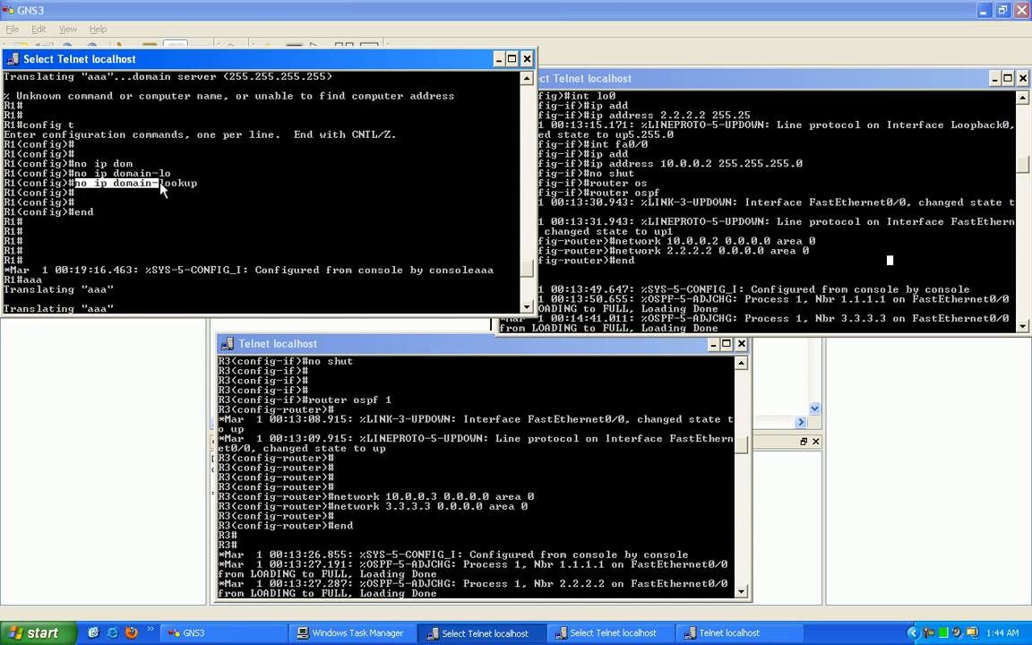
pyautogui.press('Return')
# - Re-enable name resolution on R1 with ip domain-lookup and leave configuration mode
pyautogui.write('config t')
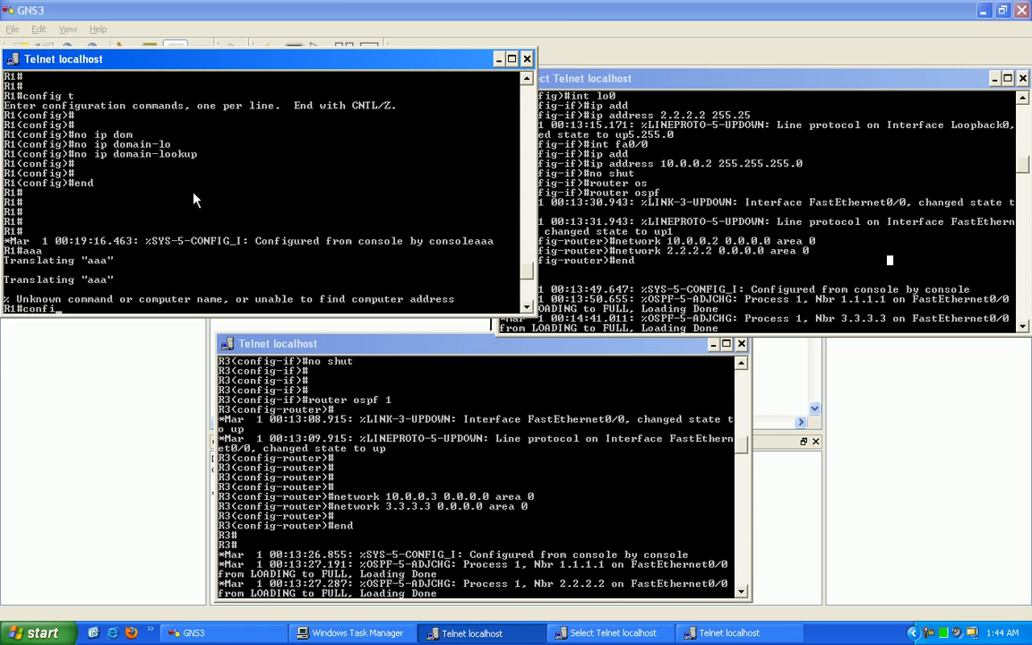
pyautogui.press('Return')
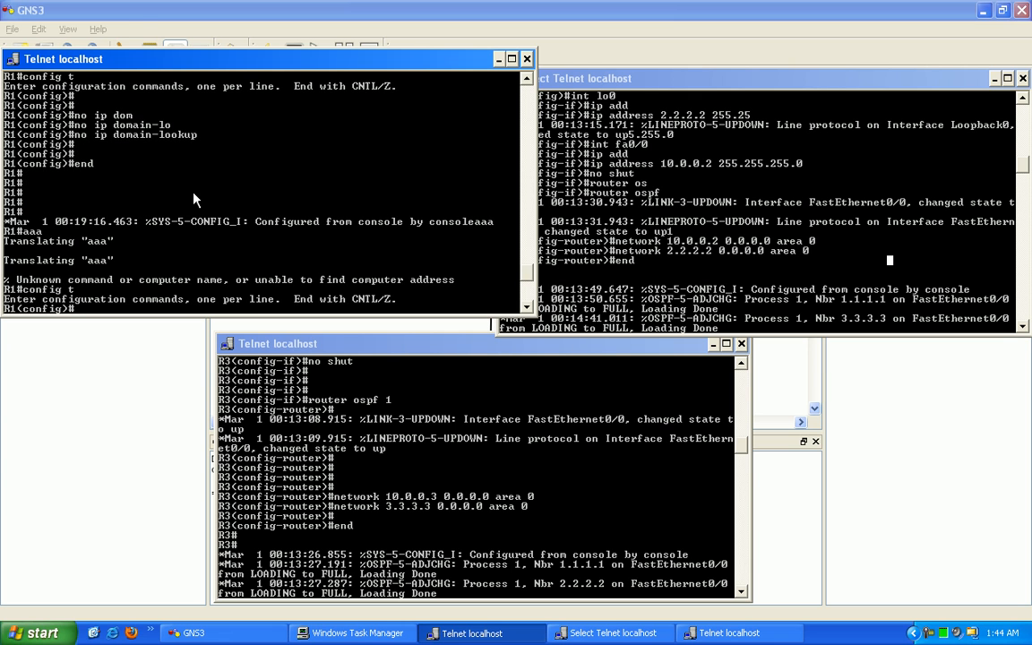
pyautogui.moveTo(301, 55); pyautogui.dragTo(282, 75)
pyautogui.moveTo(531, 79); pyautogui.dragTo(552, 91)
pyautogui.moveTo(212, 83); pyautogui.dragTo(225, 76)
pyautogui.write('ip dom')
pyautogui.press('Tab')
pyautogui.write('-loo')
pyautogui.press('Tab')
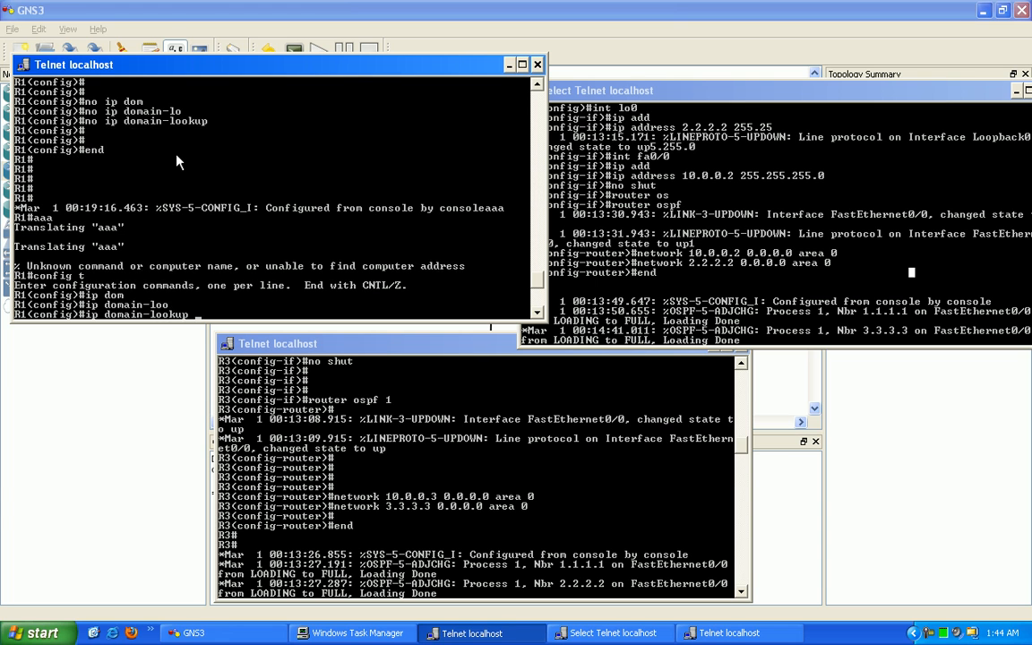
pyautogui.press('Return')
pyautogui.press('Return')
pyautogui.write('end')
pyautogui.press('Return')
pyautogui.press('Return')
pyautogui.press('Return')
pyautogui.press('Return')
pyautogui.press('Return')
pyautogui.press('Return')
pyautogui.press('Return')
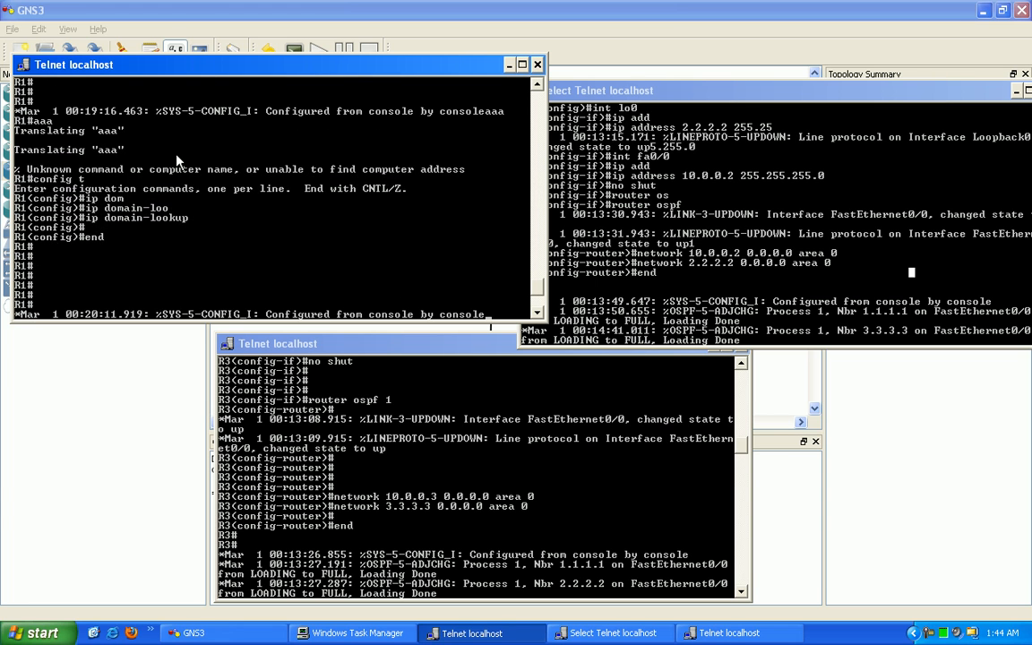
# - Display R1's routing table with show ip route to check the OSPF routes
pyautogui.press('Return')
pyautogui.press('Return')
pyautogui.press('Return')
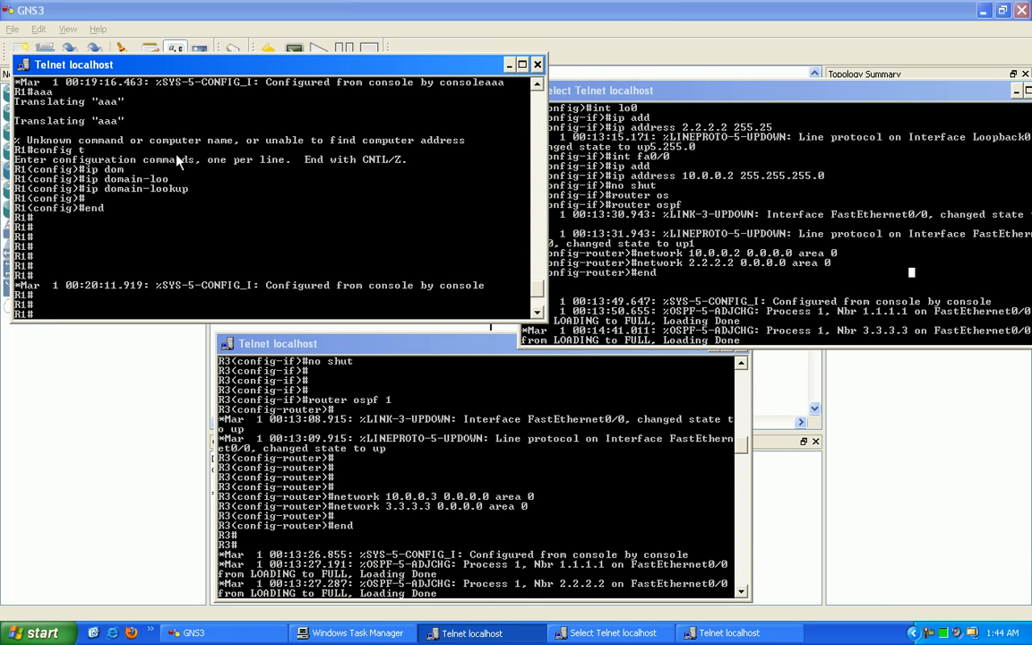
pyautogui.write('show ip route')
pyautogui.press('Return')
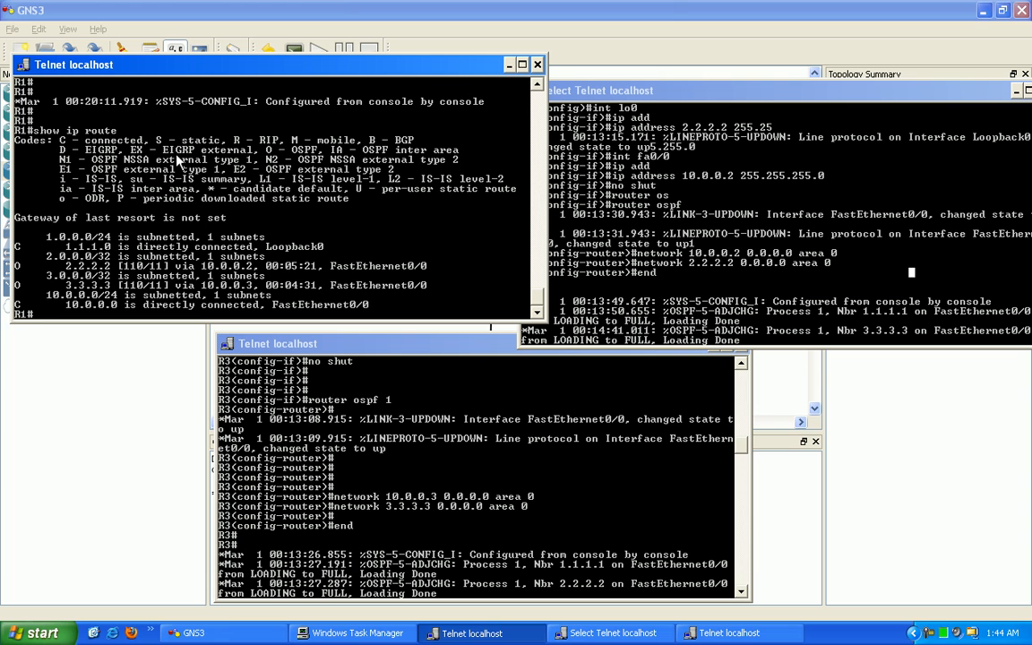
# - Ping R3's loopback address 3.3.3.3 from R1 to test OSPF reachability
pyautogui.write('ping 3.3.3.3')
pyautogui.press('Return')
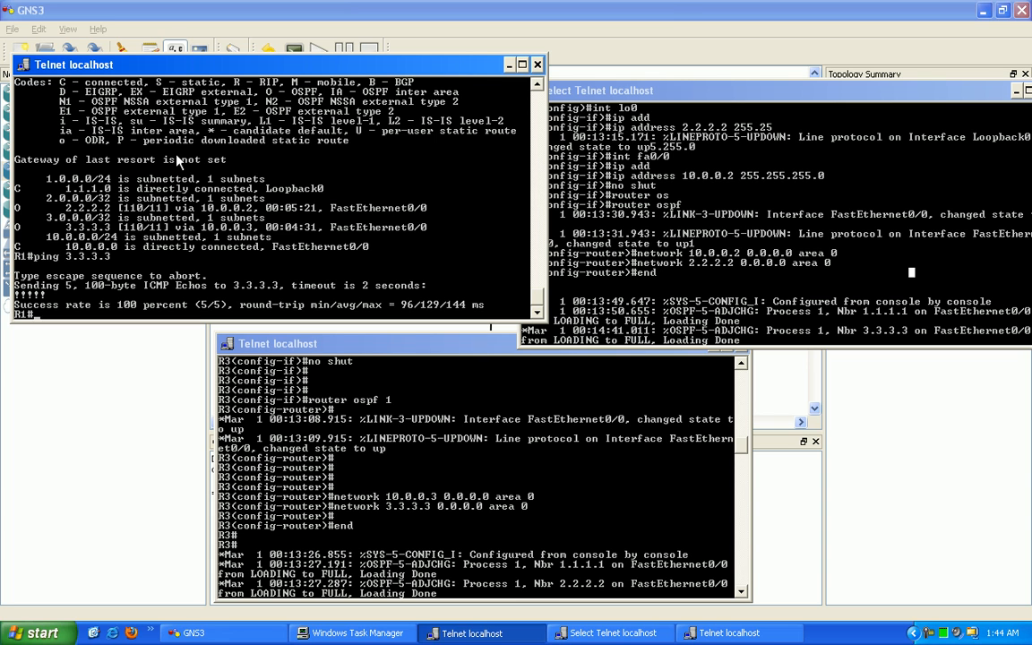
# - On R2, display the routing table with show ip route and ping R3's loopback at 3.3.3.3
pyautogui.click(616, 222)
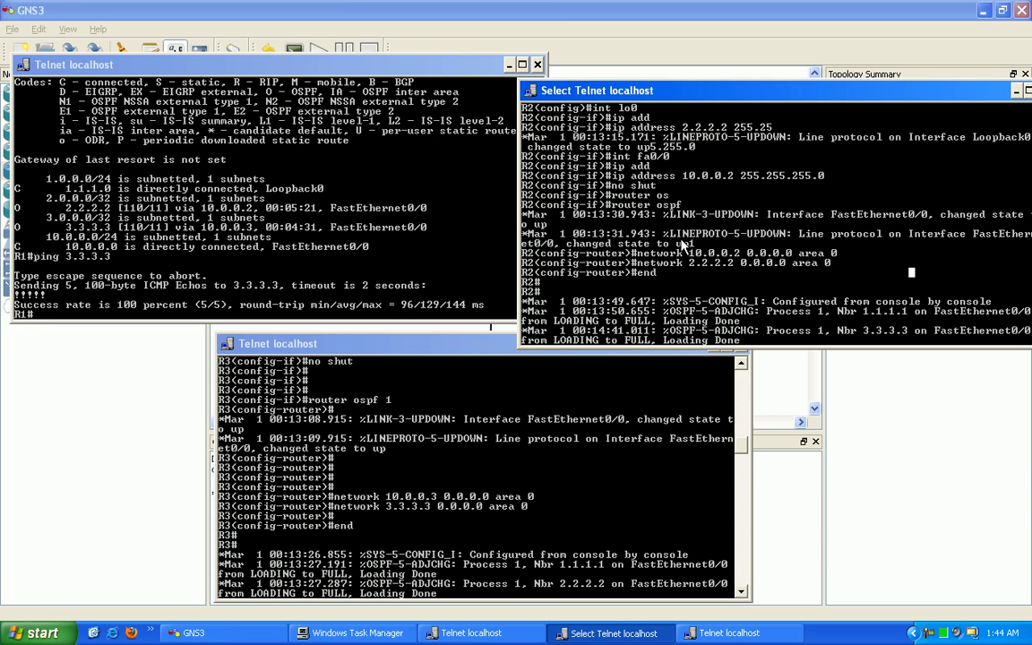
pyautogui.press('Return')
pyautogui.press('Return')
pyautogui.write('show ip route')
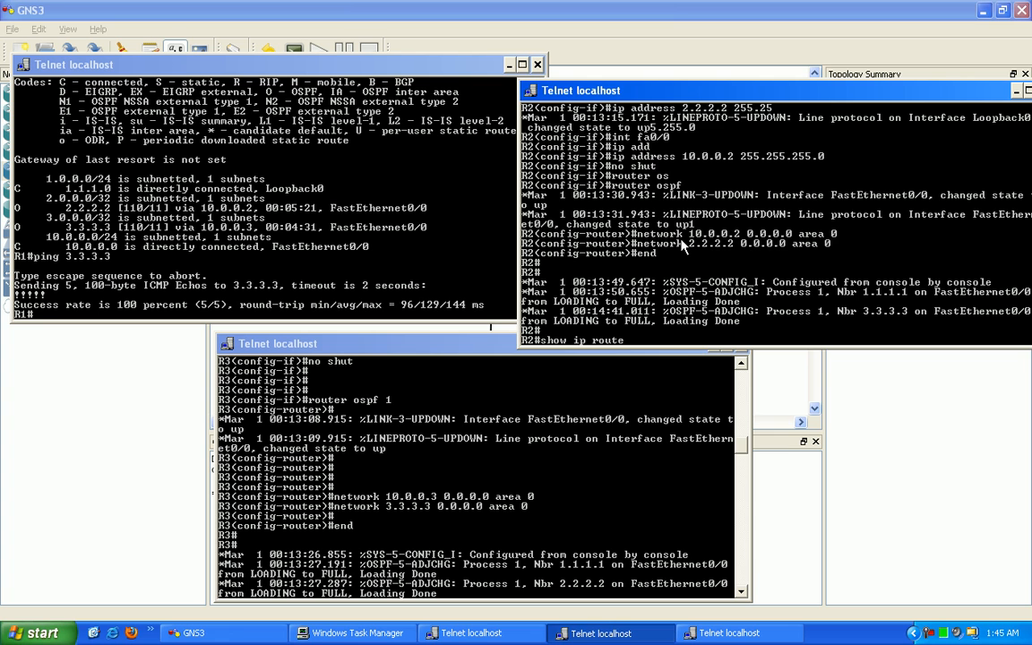
pyautogui.press('Return')
pyautogui.write('ping 3.3.3.3')
pyautogui.press('Return')
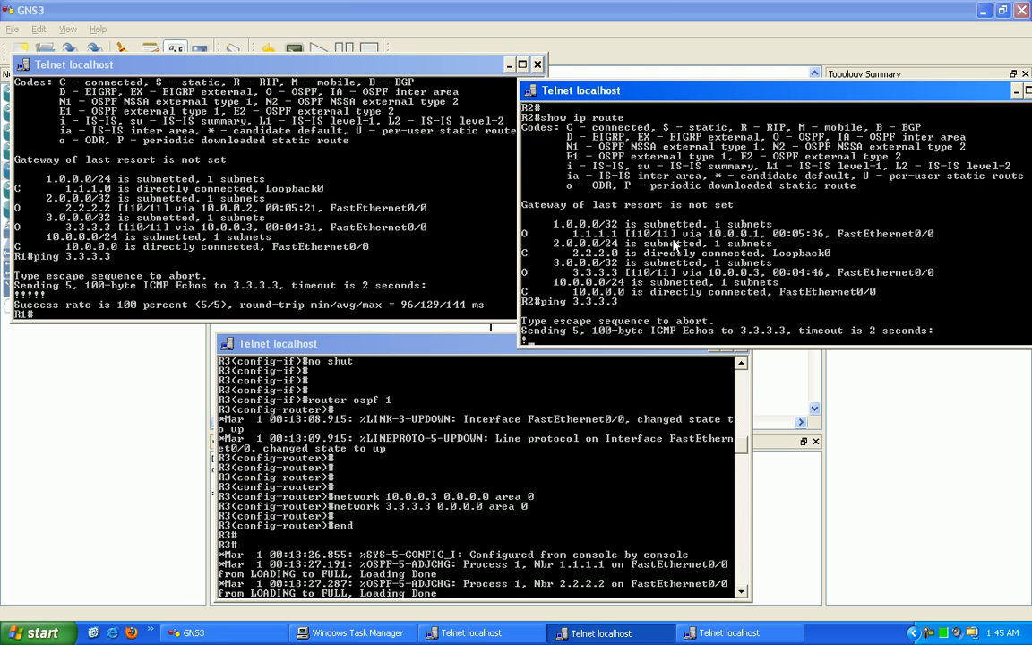
# - Display R3's routing table with show ip route to check the OSPF routes
pyautogui.click(558, 465)
pyautogui.press('Return')
pyautogui.press('Return')
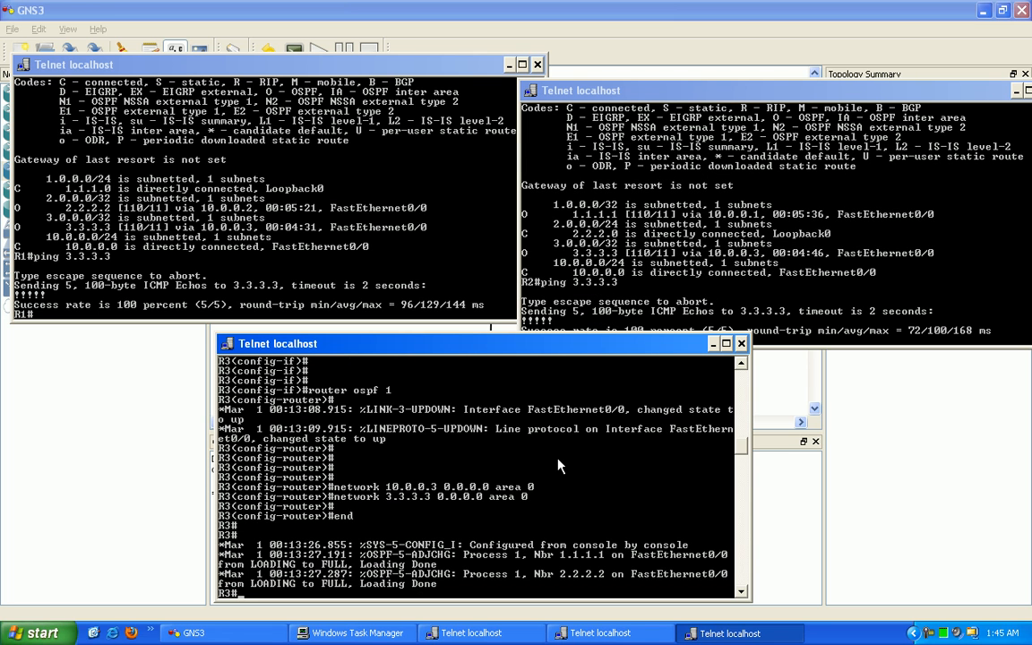
pyautogui.write('show ip route')
pyautogui.press('Return')
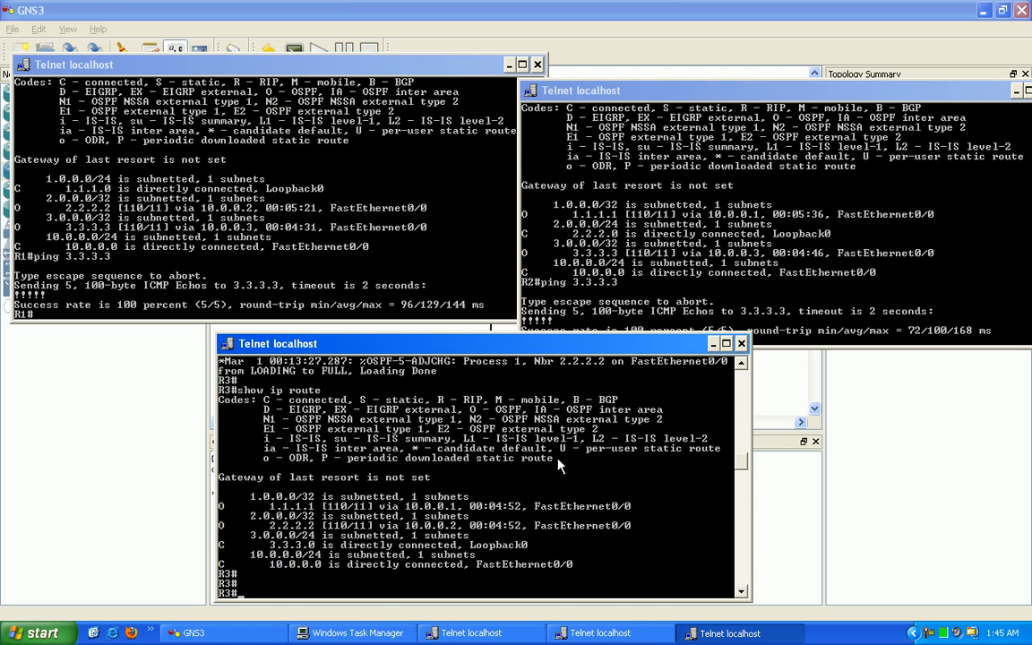
# - From R3, ping the loopbacks of R1 at 1.1.1.1 and R2 at 2.2.2.2
pyautogui.write('ping 1.1.1.1')
pyautogui.press('Return')
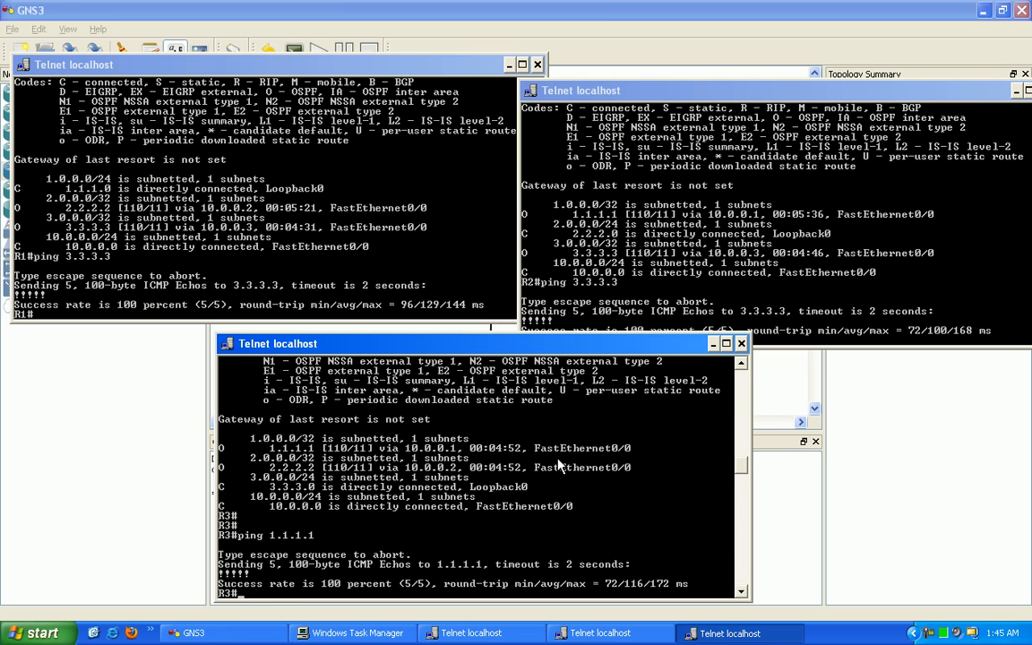
pyautogui.write('ping 2.2.2.2')
pyautogui.press('Return')
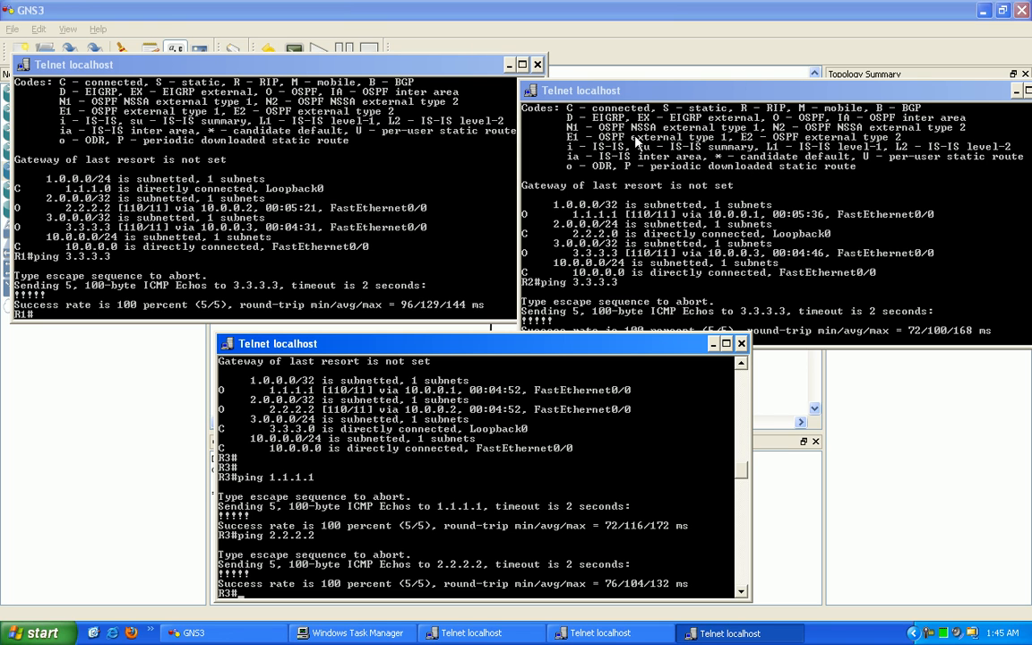
# - Move R2's console window slightly upward and bring the GNS3 topology diagram to the front to review the DNS lab
pyautogui.moveTo(571, 89); pyautogui.dragTo(571, 74)
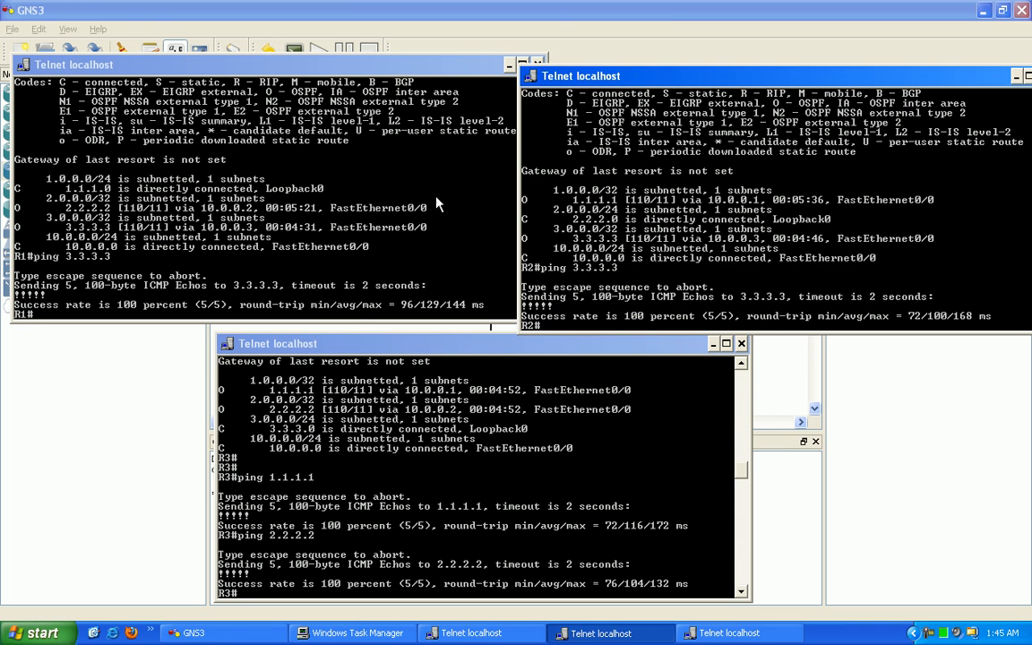
pyautogui.click(375, 328)
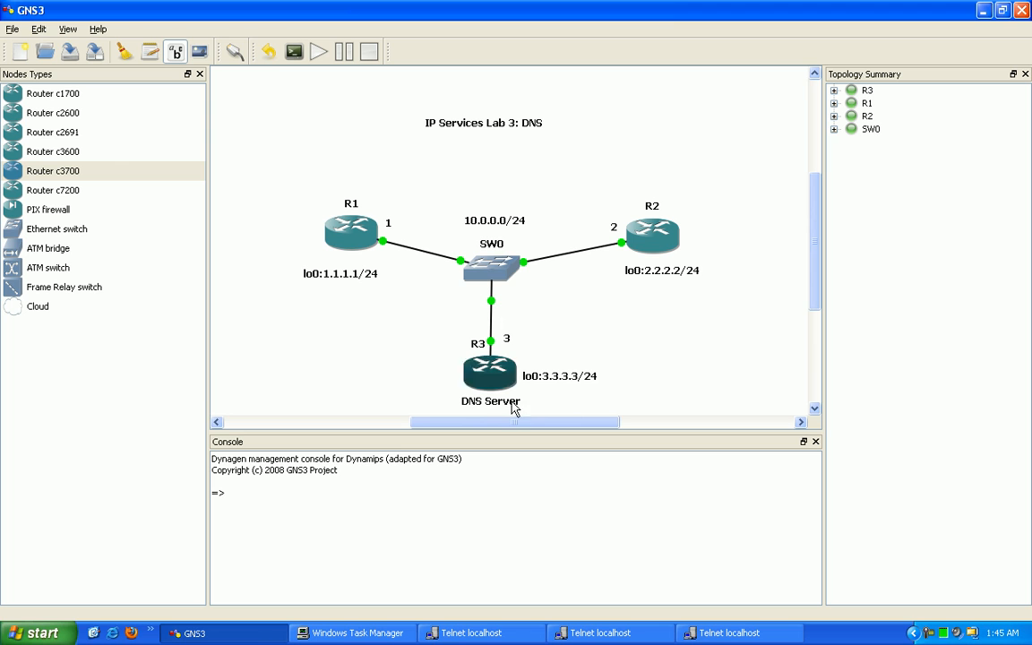